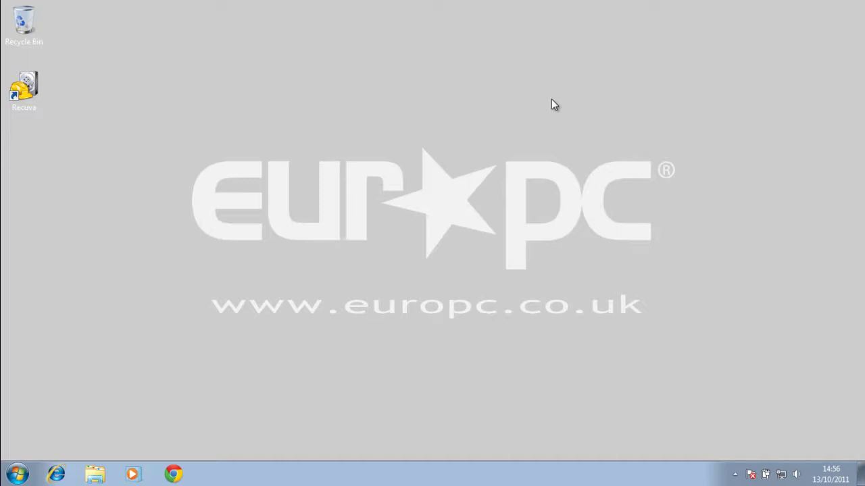
Launch Recuva from its desktop shortcut, leaving 'Do not show this Wizard on startup' unticked
click(38, 109)
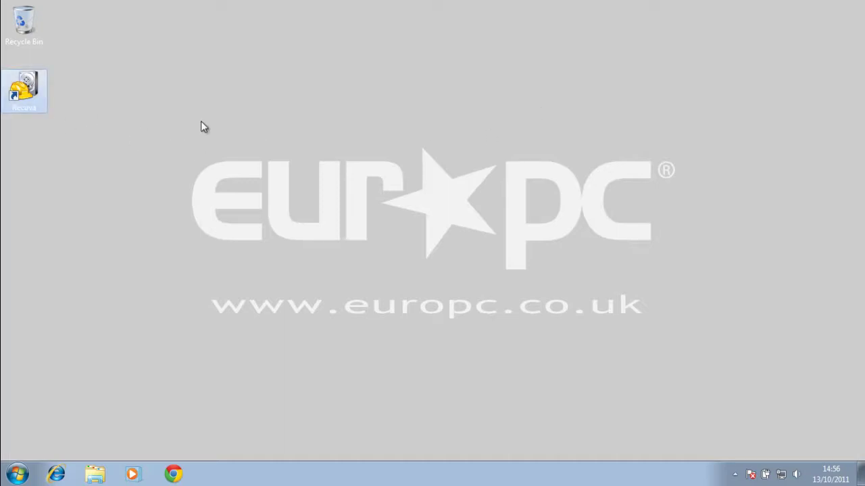
click(165, 139)
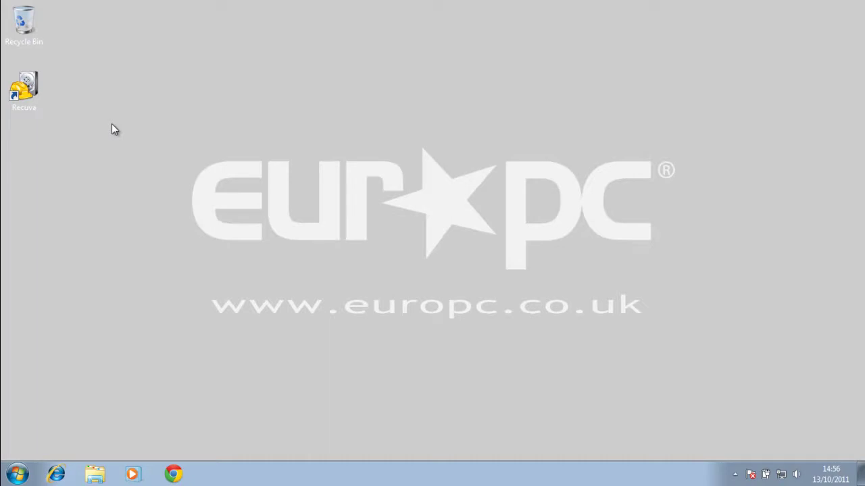
click(32, 101)
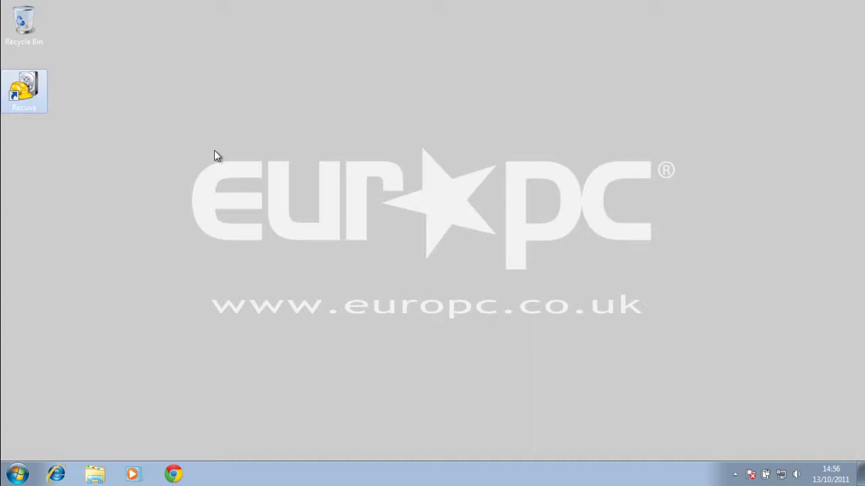
double_click(28, 96)
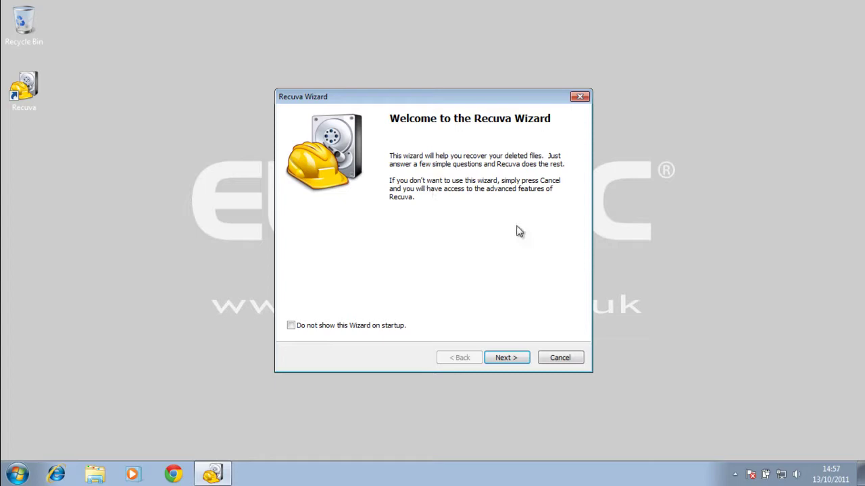
click(323, 331)
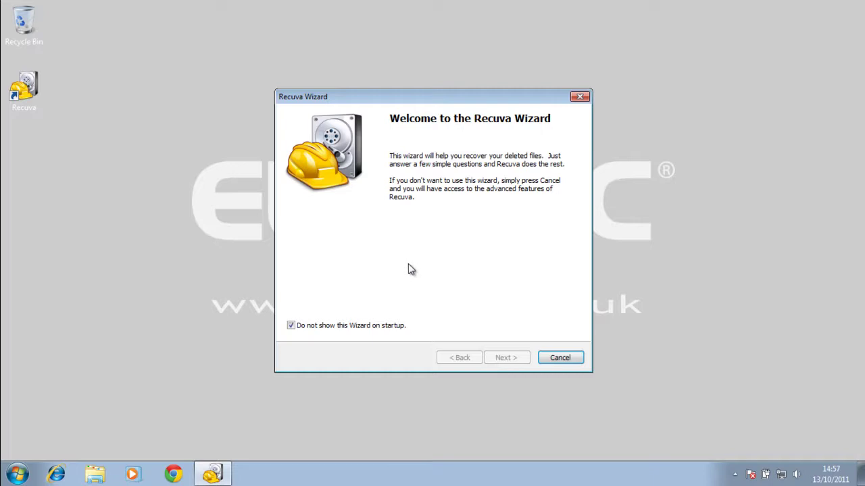
click(347, 328)
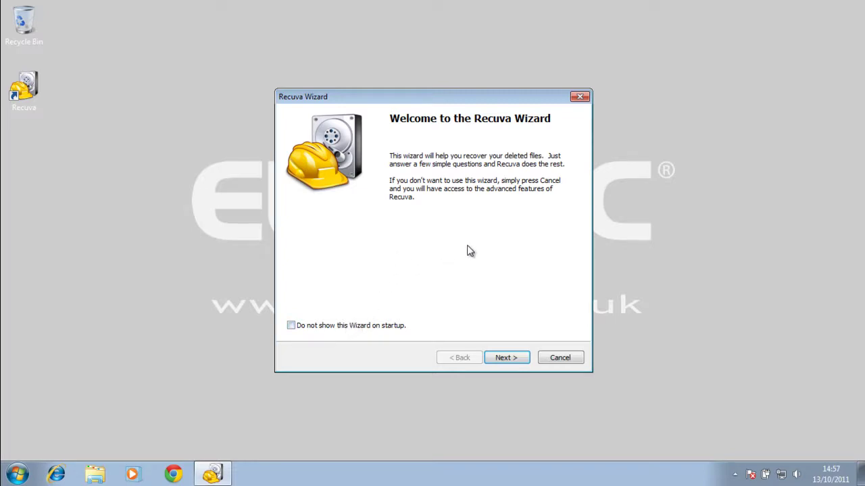
On the wizard's File type page, try Other, return to Pictures, and continue to File location
click(515, 356)
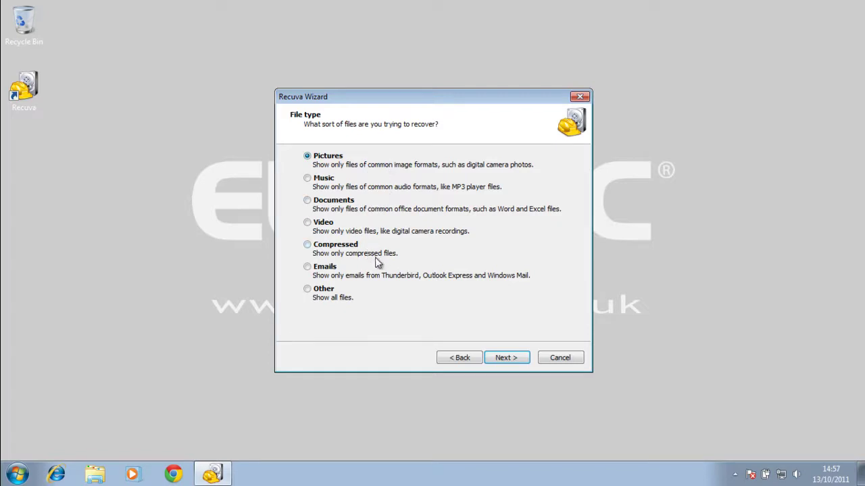
click(308, 289)
click(316, 158)
click(509, 361)
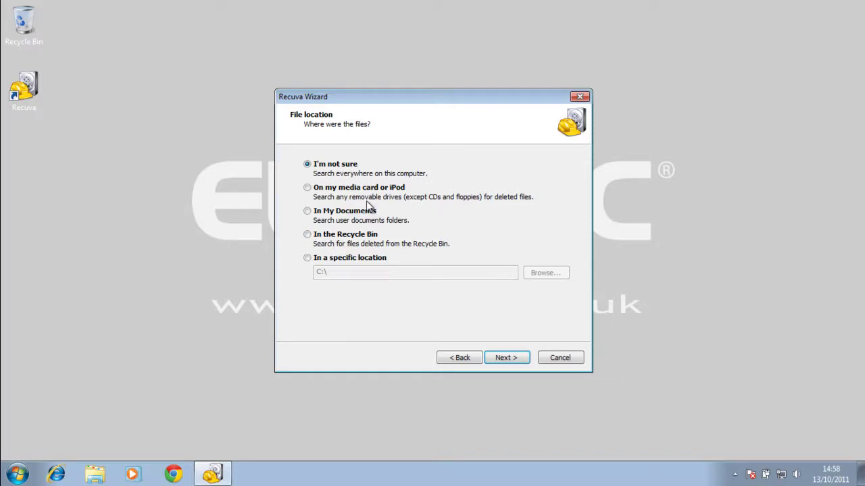
Advance the wizard to its ready-to-search page, then cancel it to reach the main window
click(506, 359)
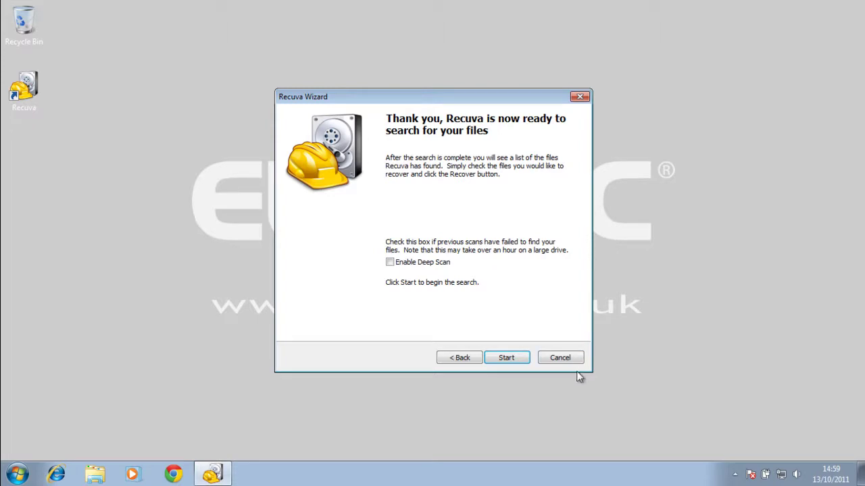
click(560, 358)
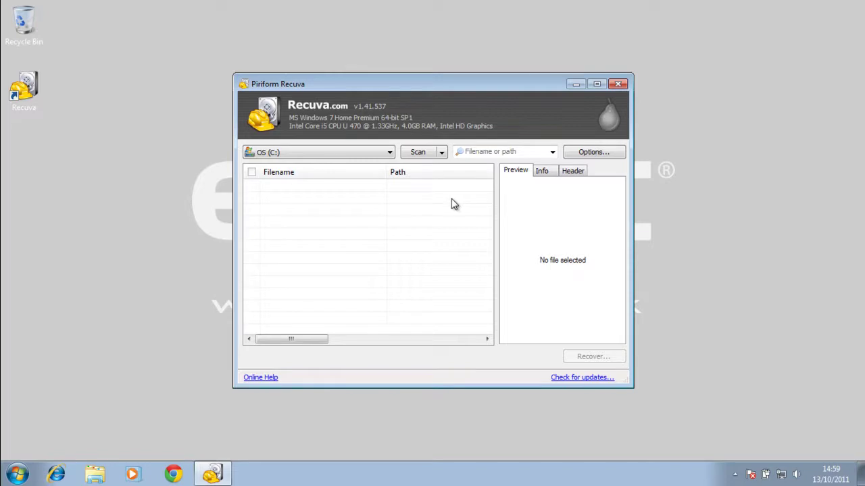
Check the drive list and scan menu without changing OS (C:), then focus the search box
click(371, 152)
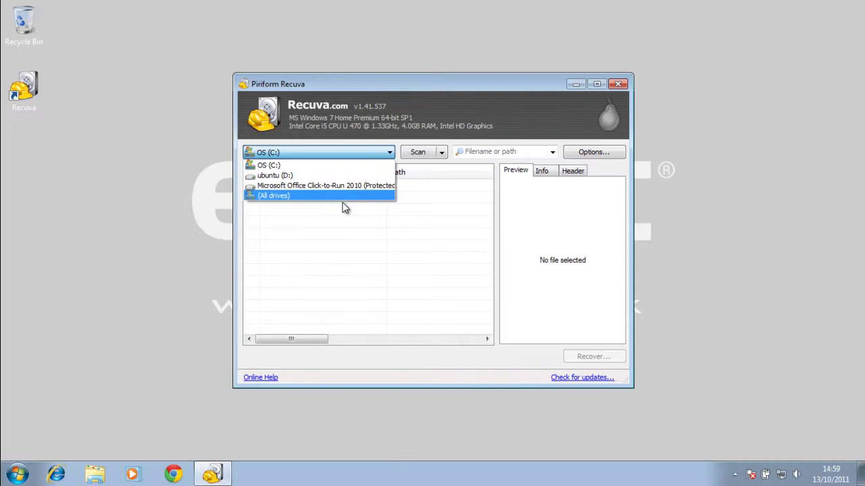
click(381, 111)
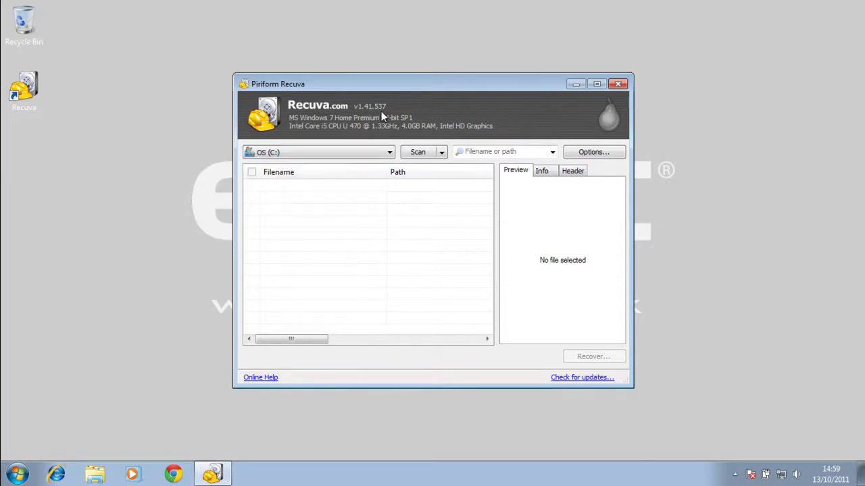
click(442, 152)
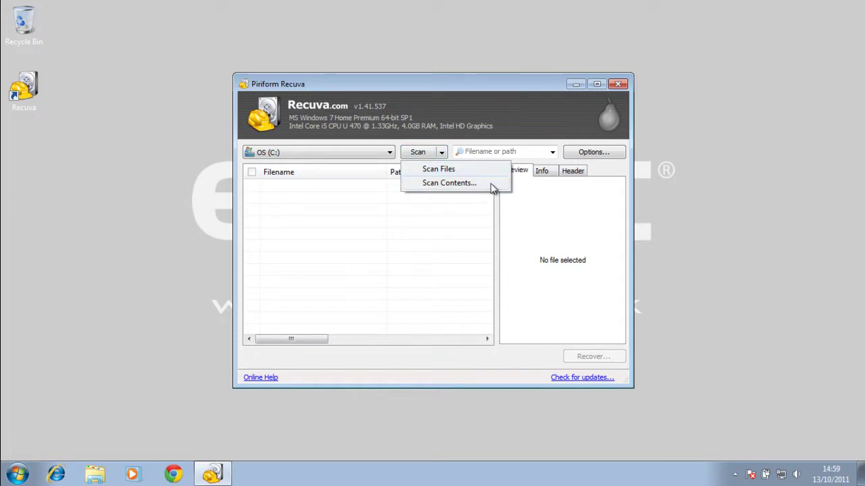
click(522, 111)
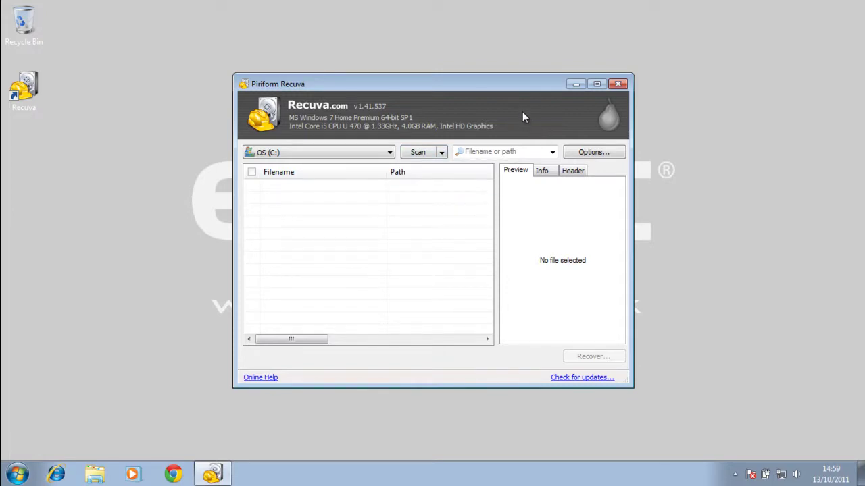
click(519, 151)
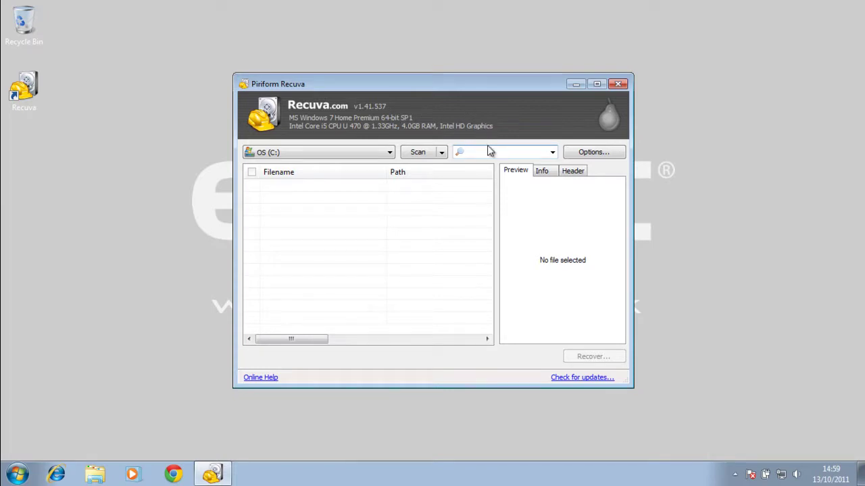
Cycle the side panel through Info, Header and Preview, then bring up Options
click(543, 172)
click(560, 173)
click(521, 174)
click(593, 155)
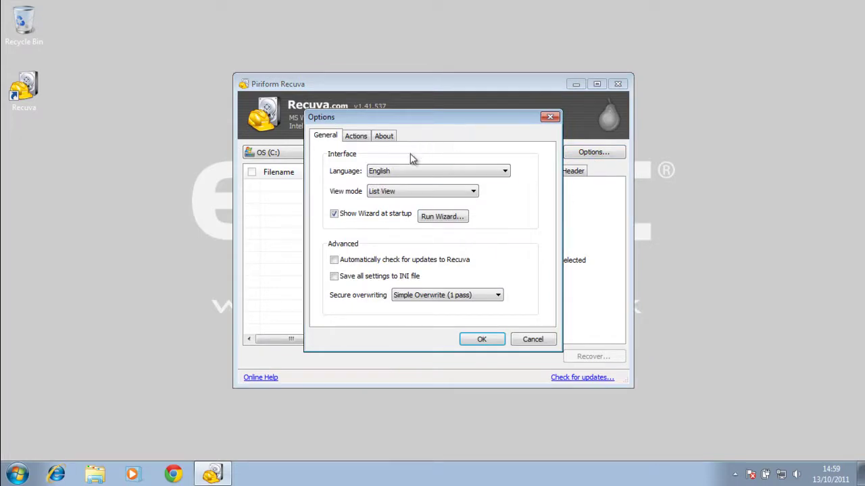
click(466, 170)
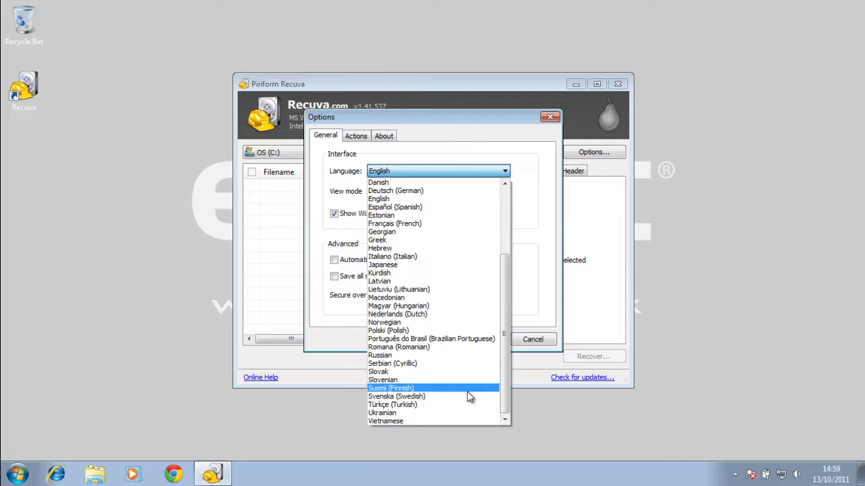
mouse_move(506, 358)
mouse_down()
mouse_move(503, 246)
mouse_move(505, 365)
mouse_up()
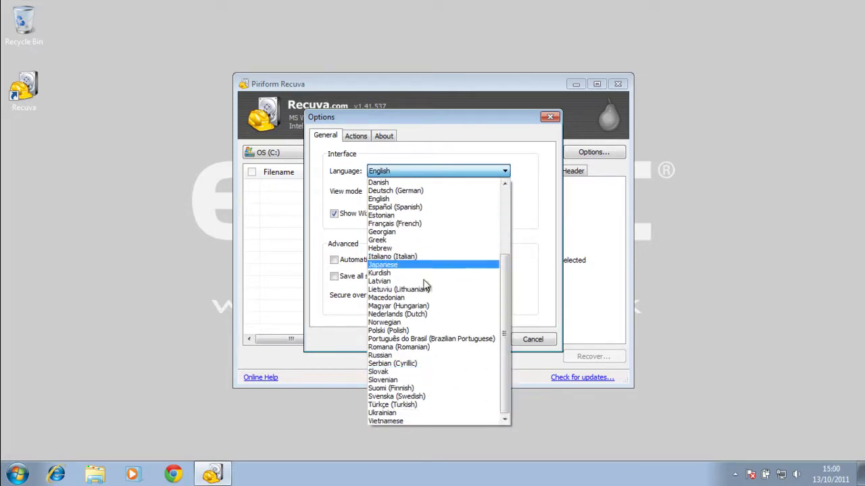
click(439, 144)
click(472, 170)
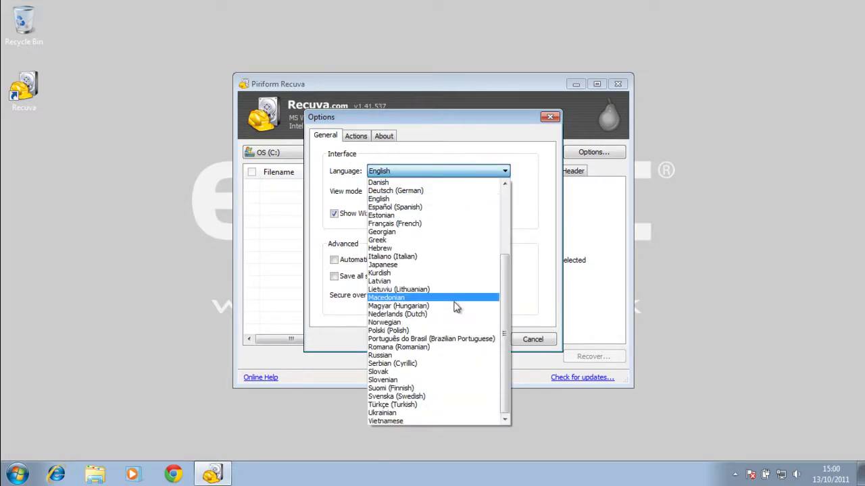
click(472, 145)
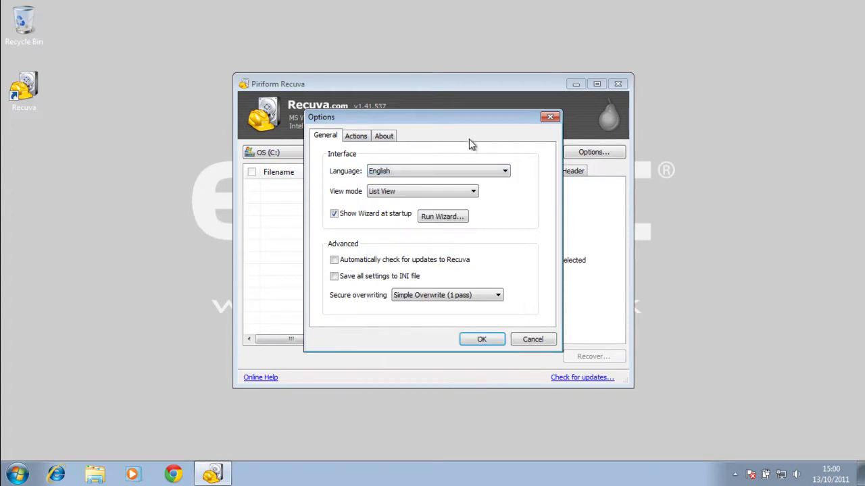
click(472, 191)
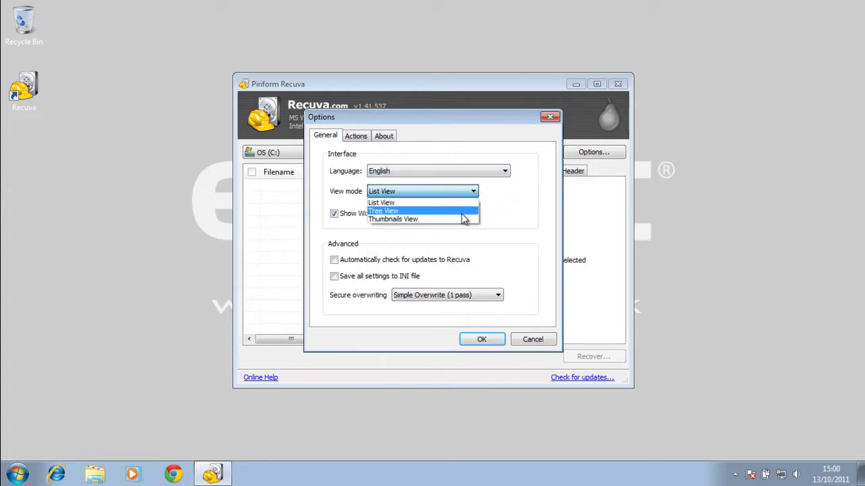
click(524, 195)
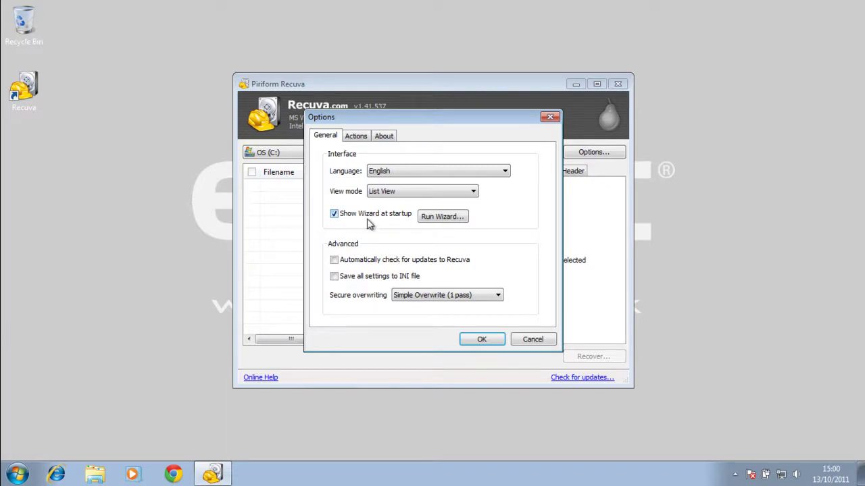
click(334, 214)
click(333, 214)
Review the Secure overwriting methods, keeping Simple Overwrite (1 pass), then switch to Actions
click(488, 297)
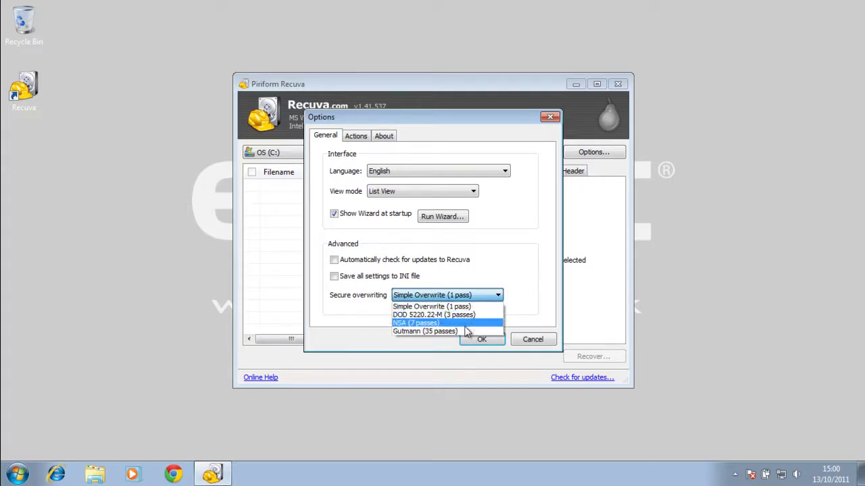
click(506, 265)
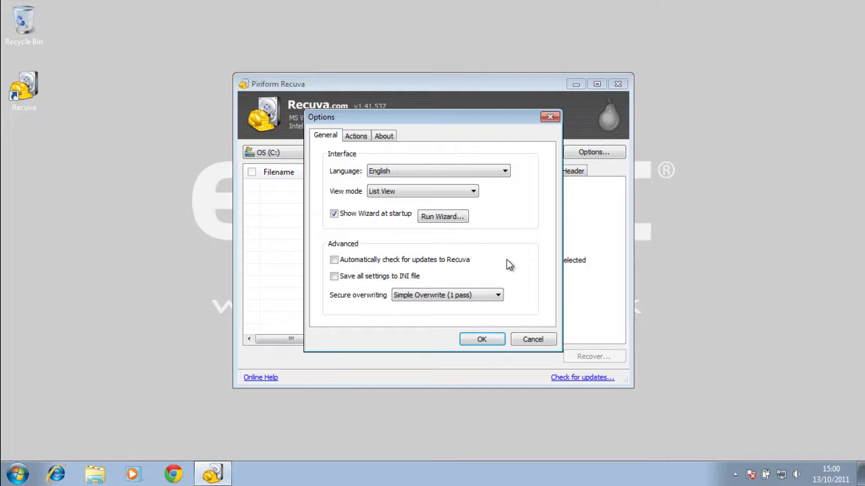
click(499, 297)
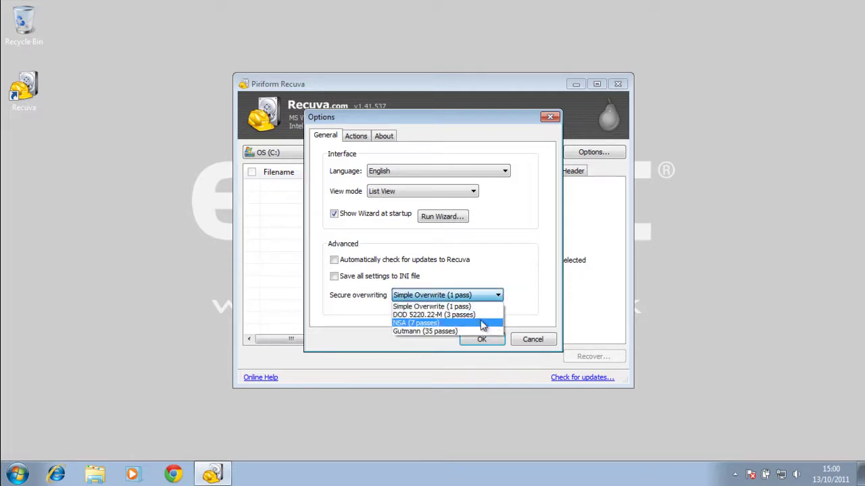
click(540, 250)
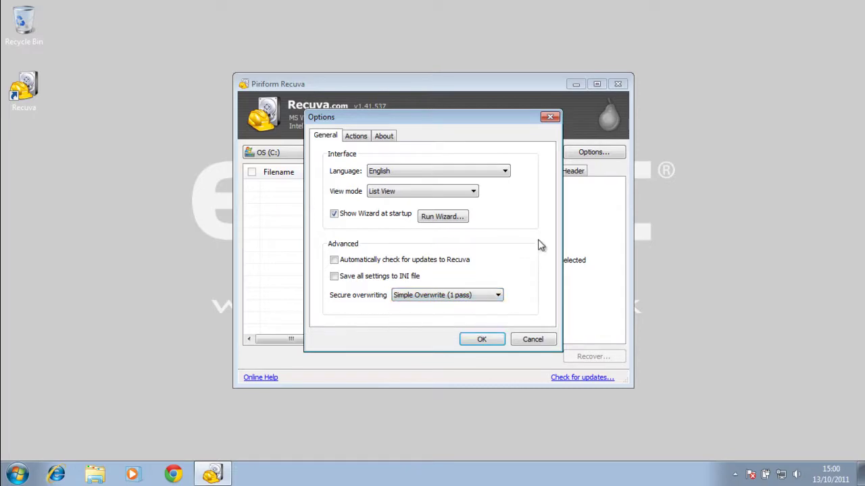
click(498, 295)
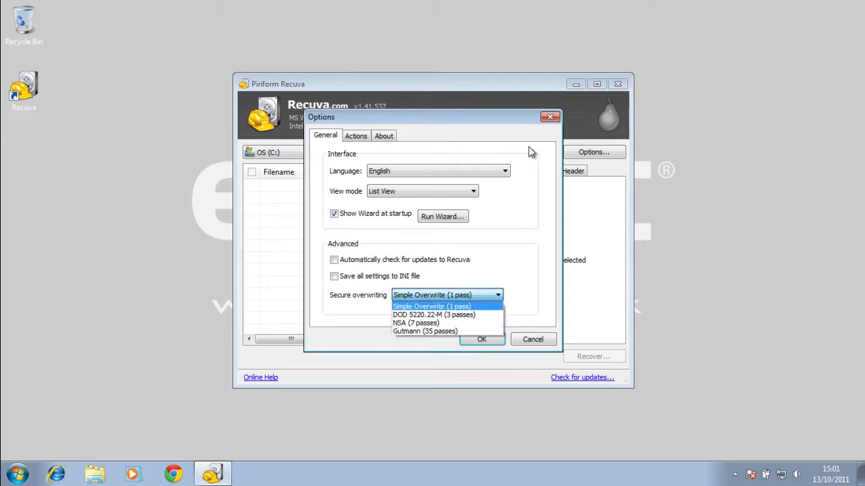
click(498, 147)
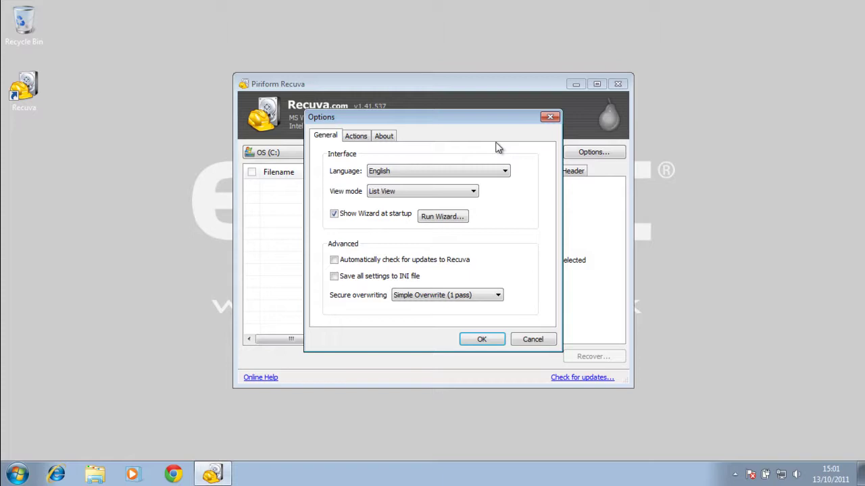
click(498, 295)
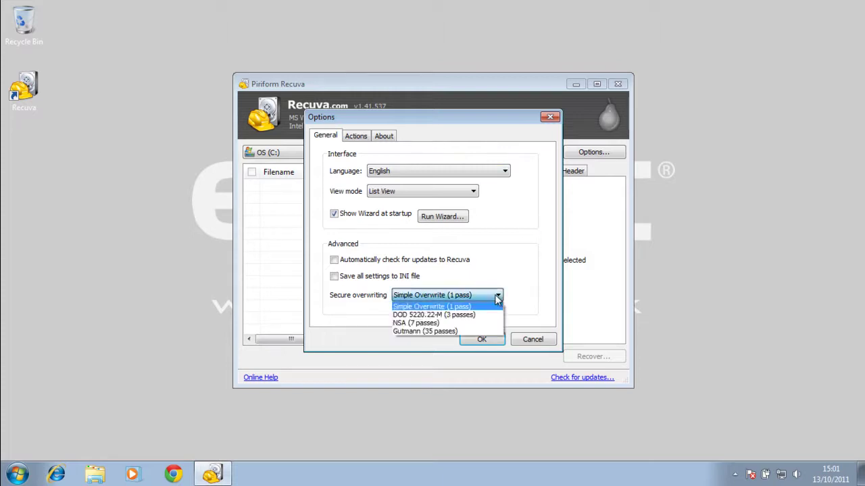
click(531, 263)
click(355, 136)
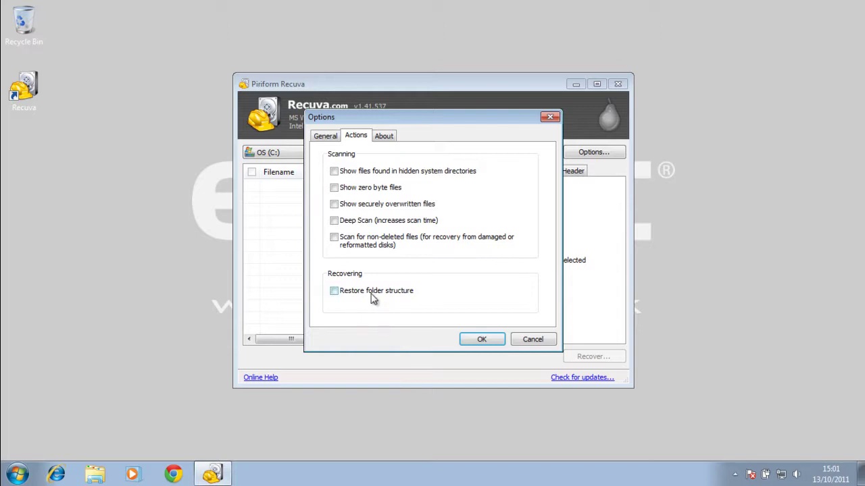
Show the About page with version 1.41.537 (64 bit) and copyright details
click(385, 137)
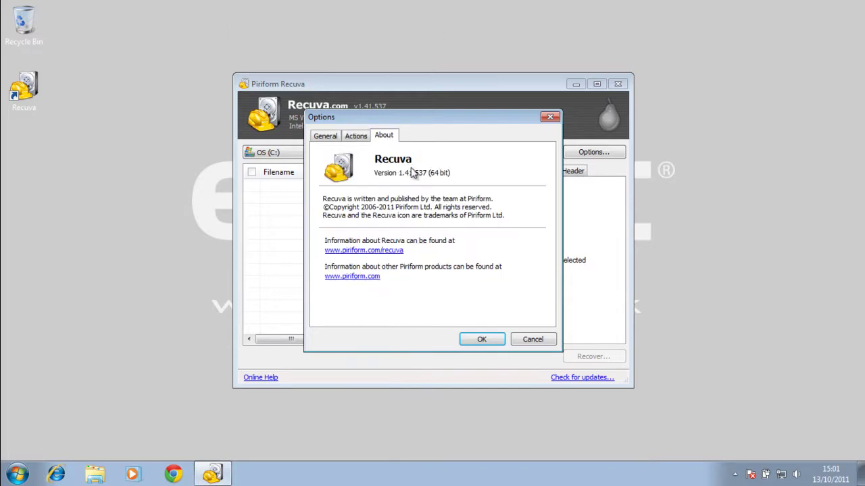
Accept the Options with OK, returning to the empty main window on OS (C:)
click(486, 335)
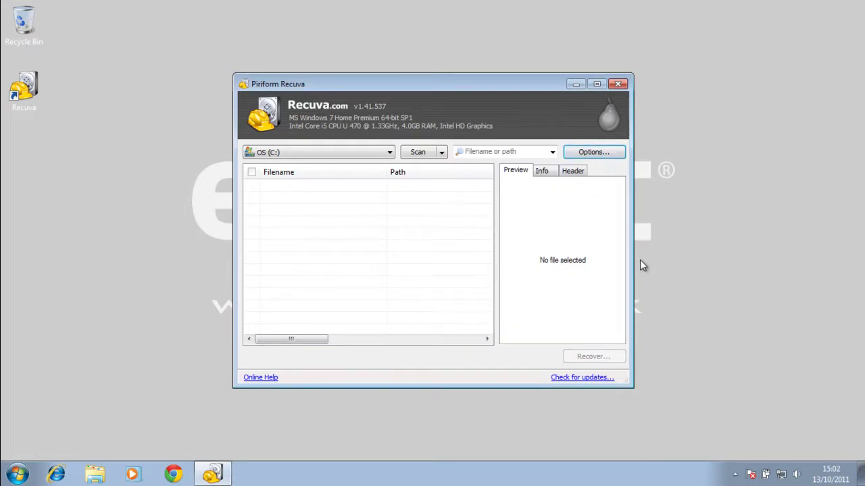